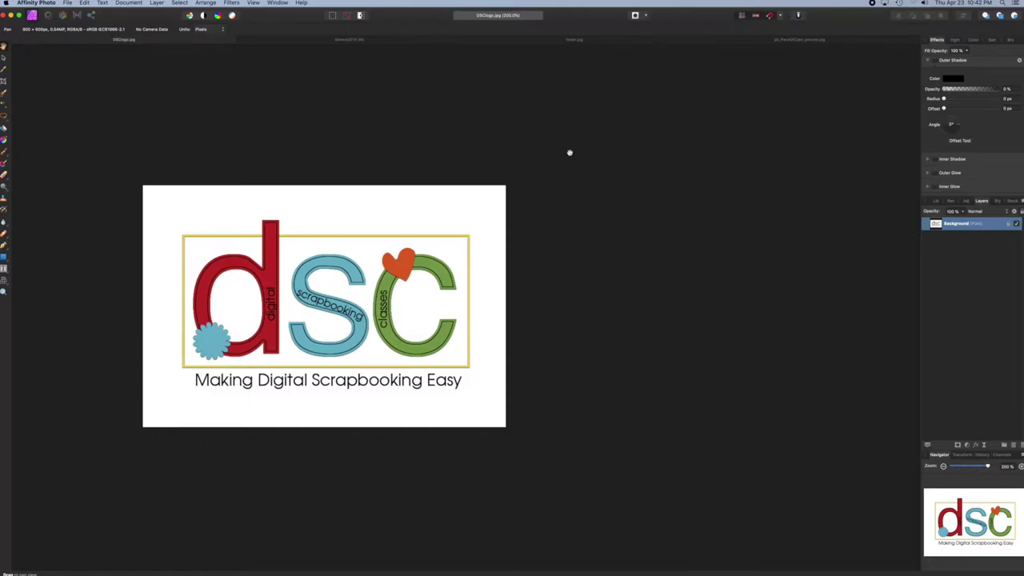
Step: Browse the logo, kit and template previews, then return to the Geneva layout and select its grey placeholder
click(406, 42)
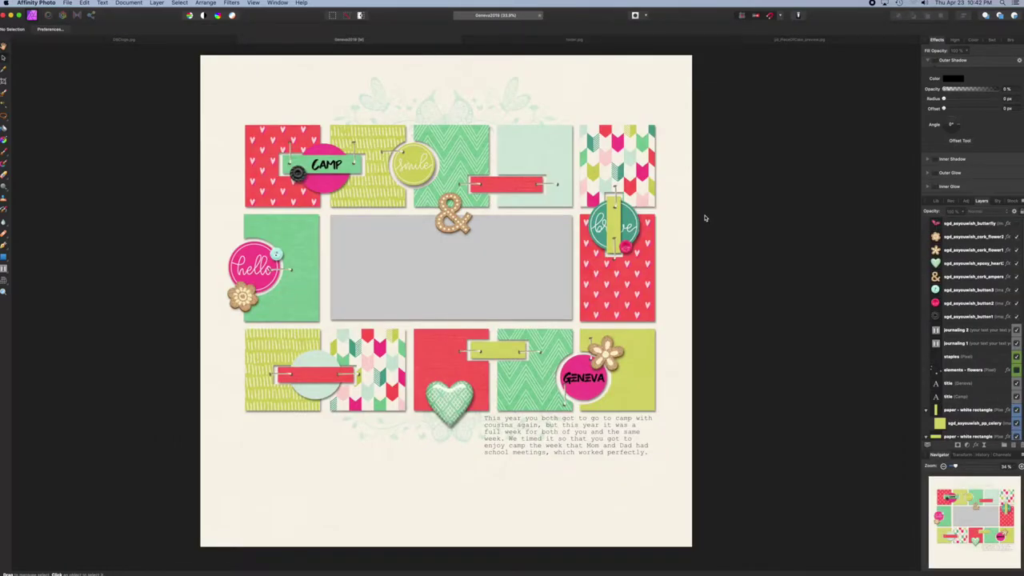
click(604, 44)
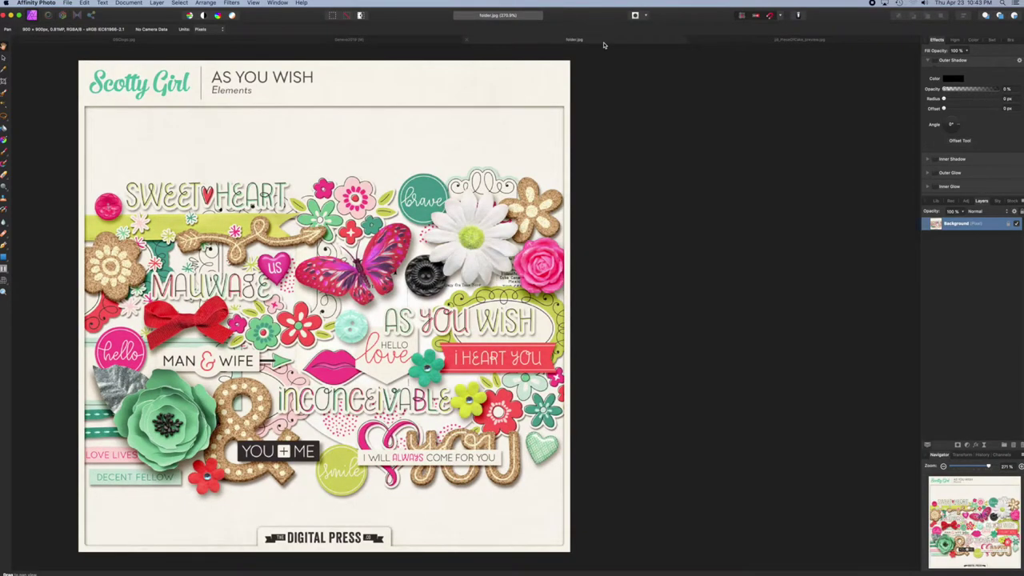
click(739, 42)
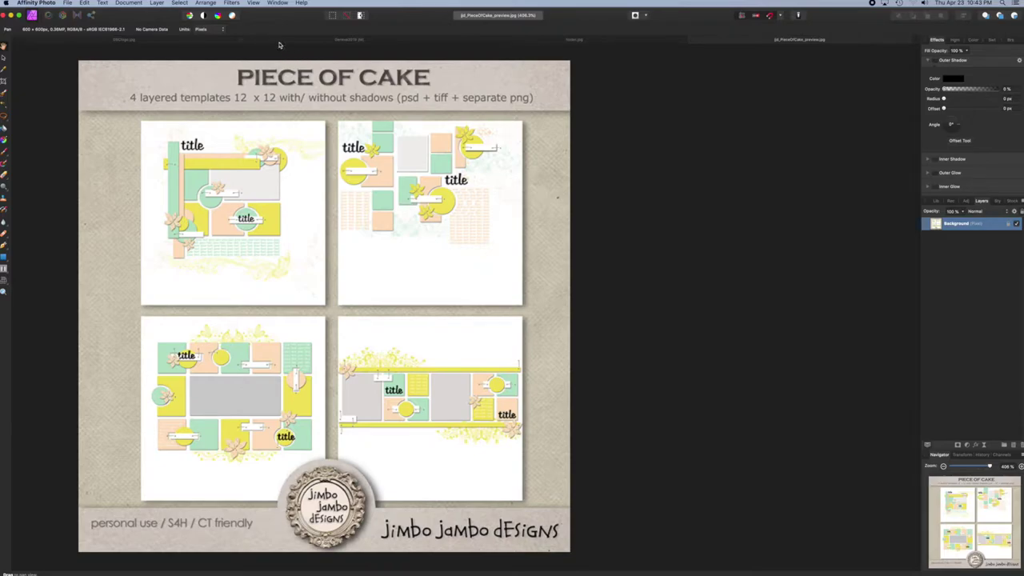
click(349, 39)
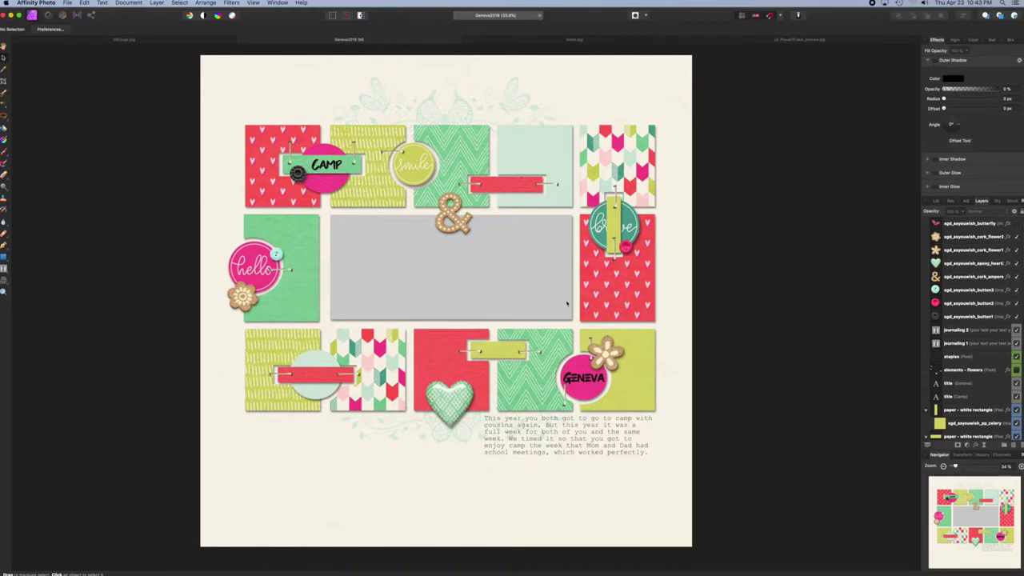
click(525, 263)
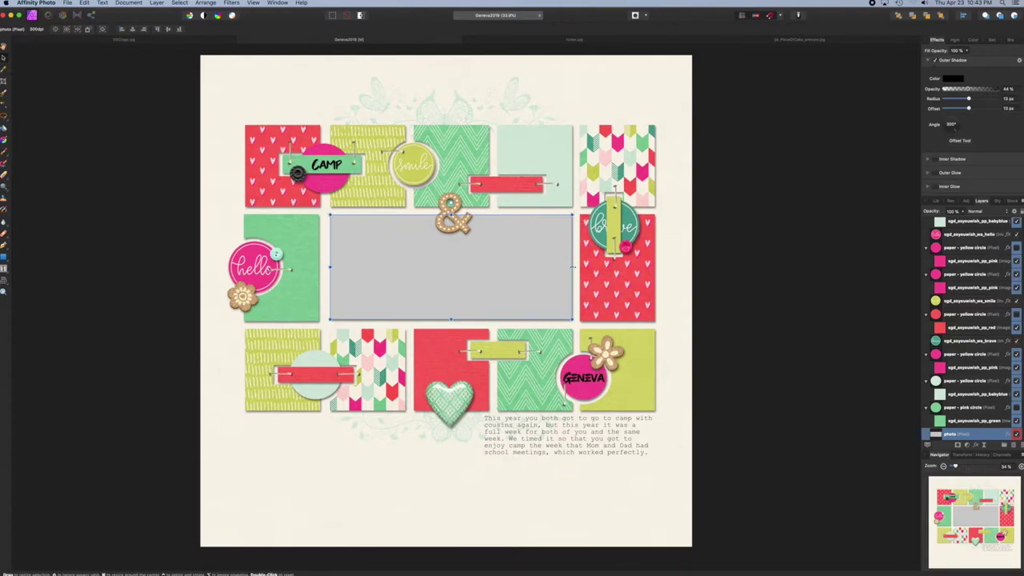
Step: Drag the placeholder's right edge left to make it roughly square, about 849 px wide
drag(573, 268, 448, 269)
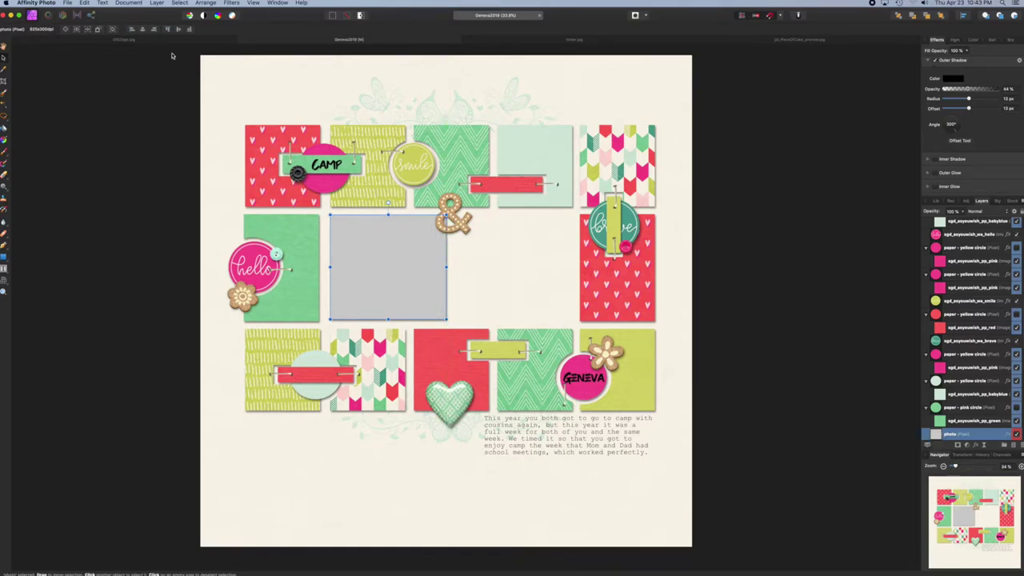
Step: Duplicate the narrowed placeholder and move the copy into the right half of the centre area
click(156, 3)
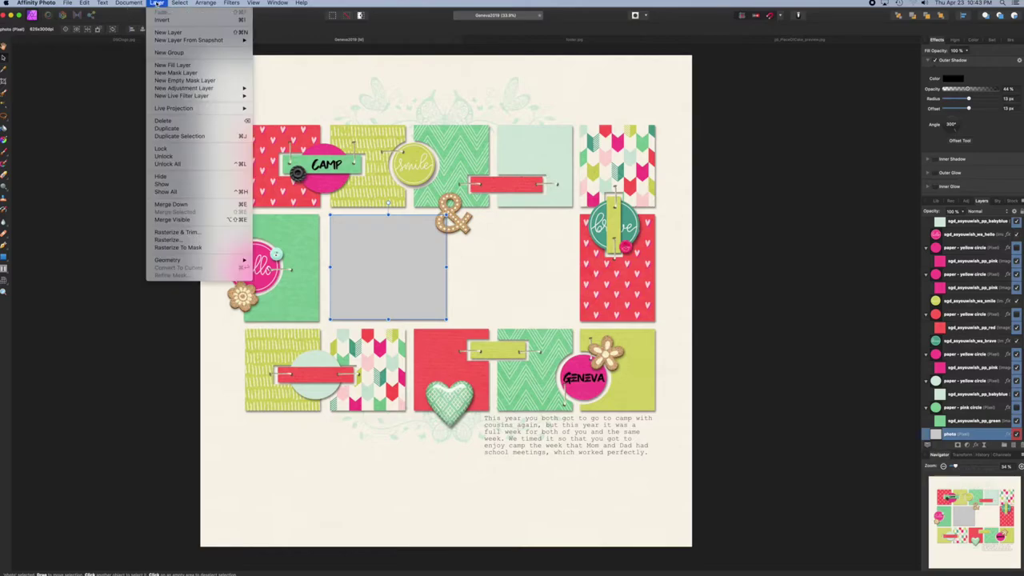
click(192, 129)
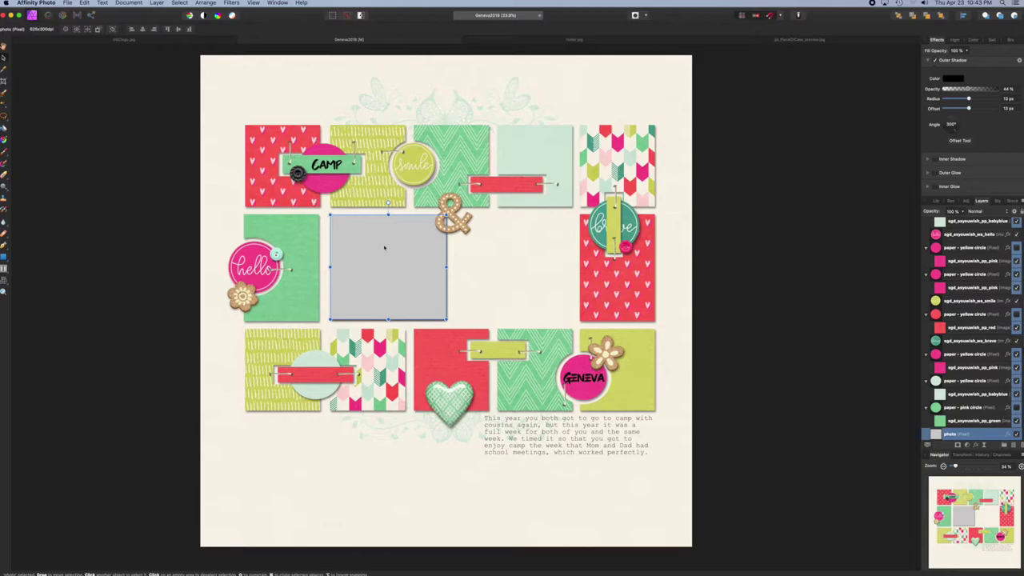
scroll(963, 364, down, 3)
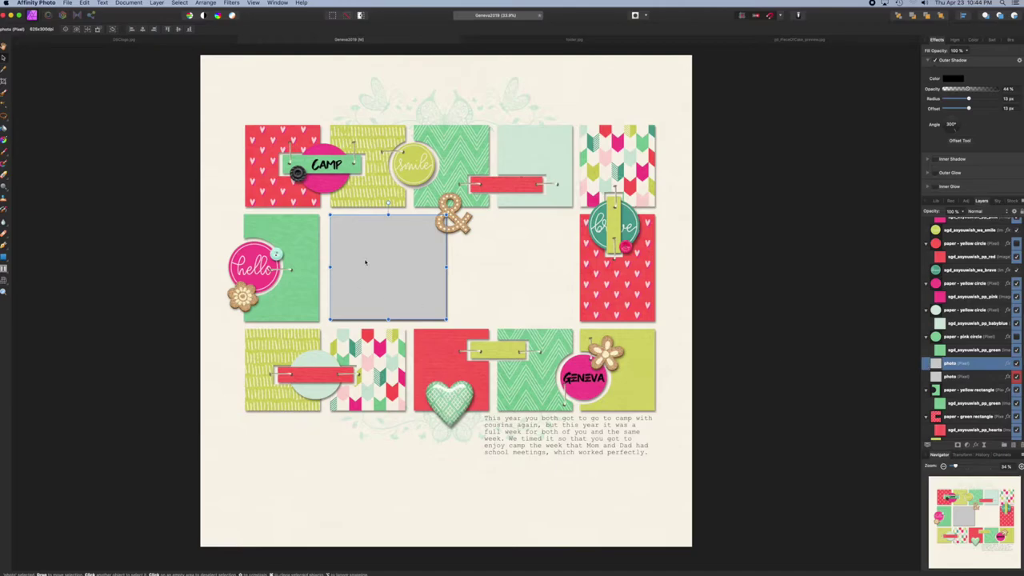
drag(364, 261, 490, 264)
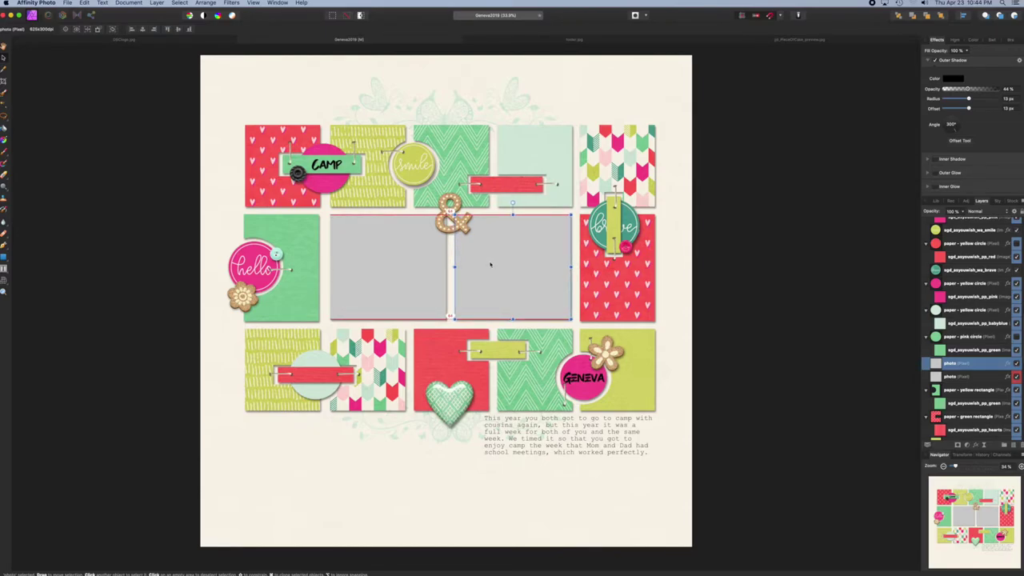
drag(490, 264, 490, 265)
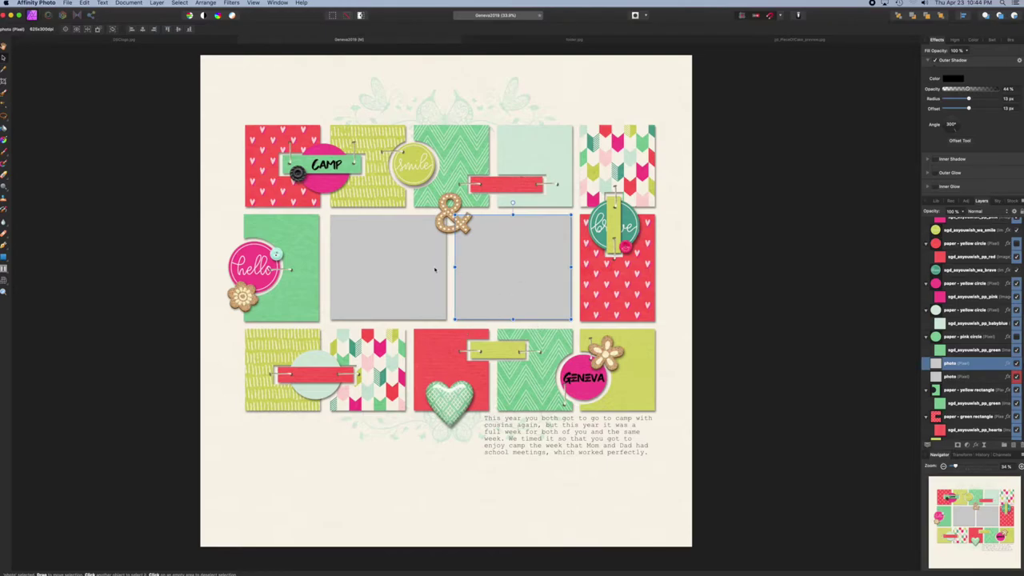
drag(479, 270, 480, 269)
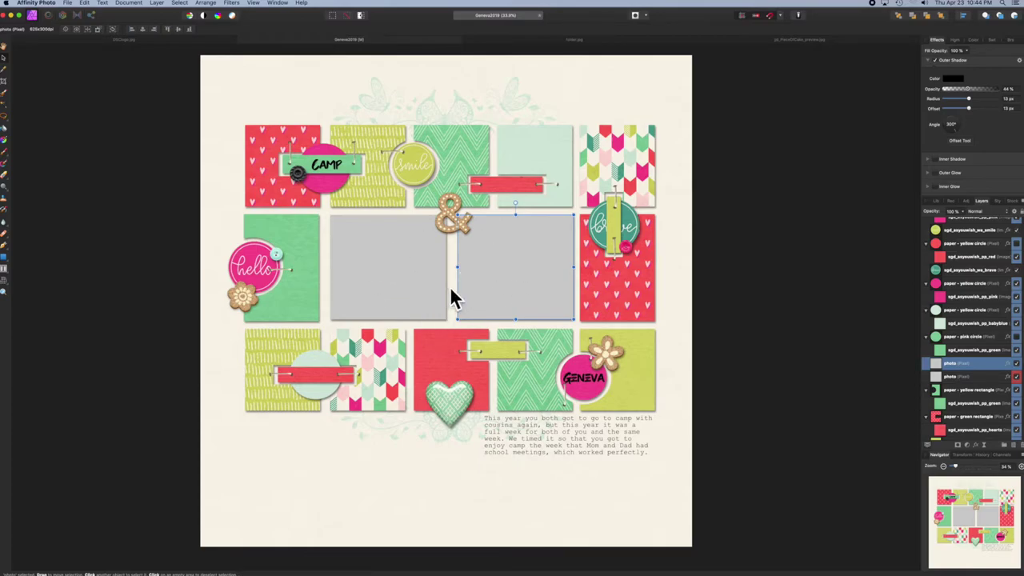
Step: Reorder the photo layer, select both placeholders, and resize them together to span the centre area
mouse_move(965, 365)
mouse_down()
mouse_move(963, 384)
mouse_move(953, 377)
mouse_up()
shift+click(413, 284)
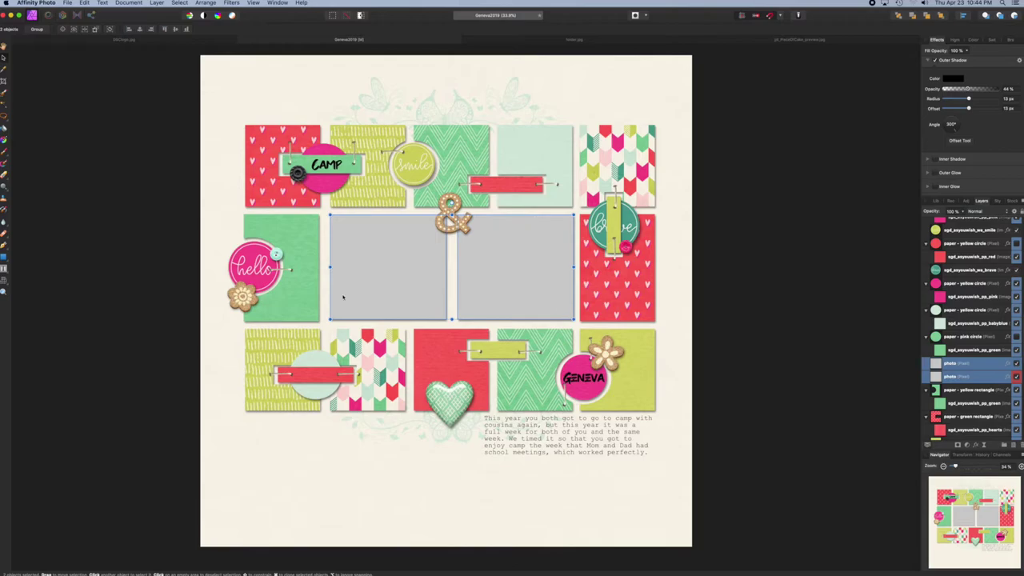
click(422, 537)
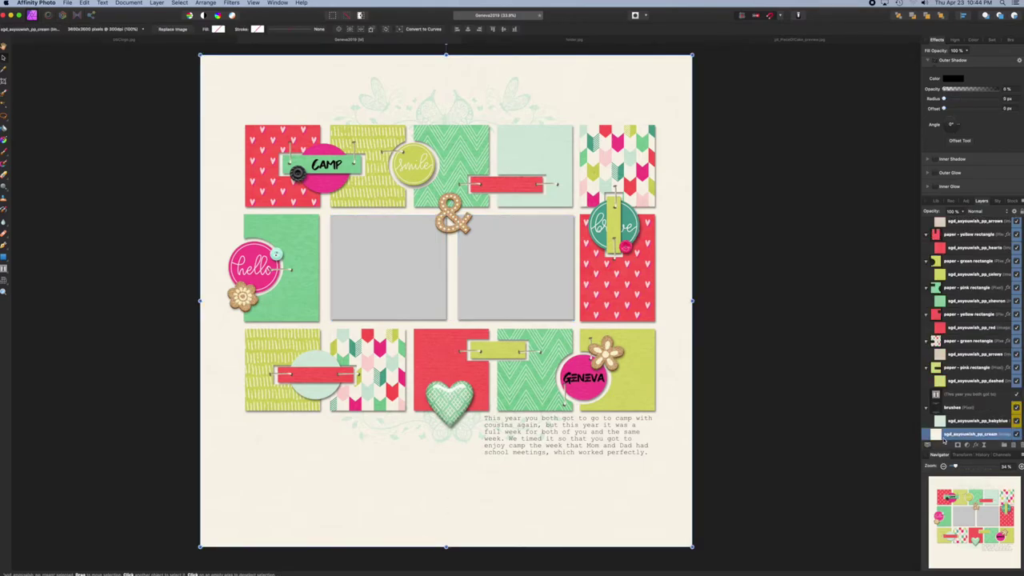
click(539, 292)
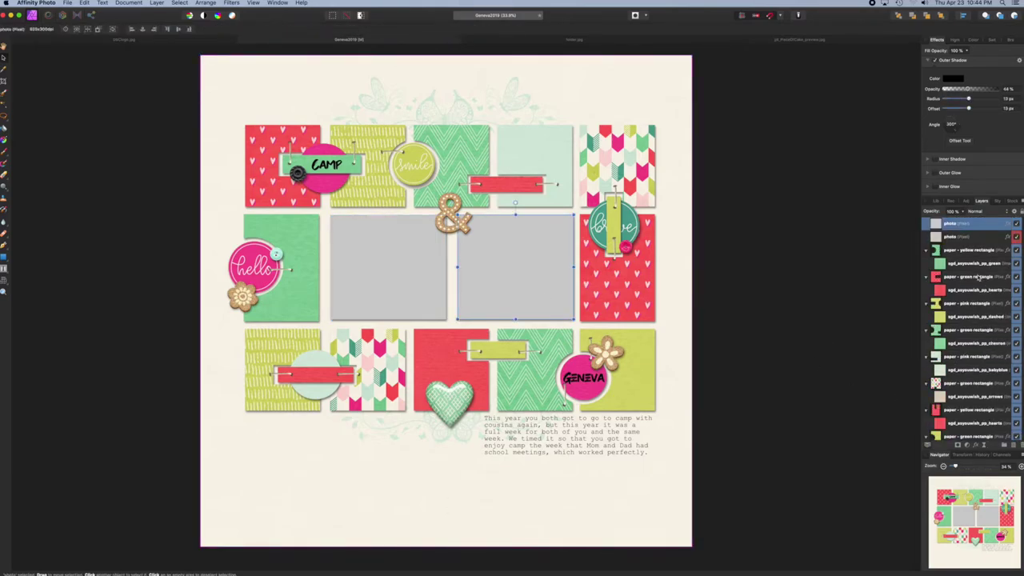
scroll(978, 276, up, 5)
click(957, 320)
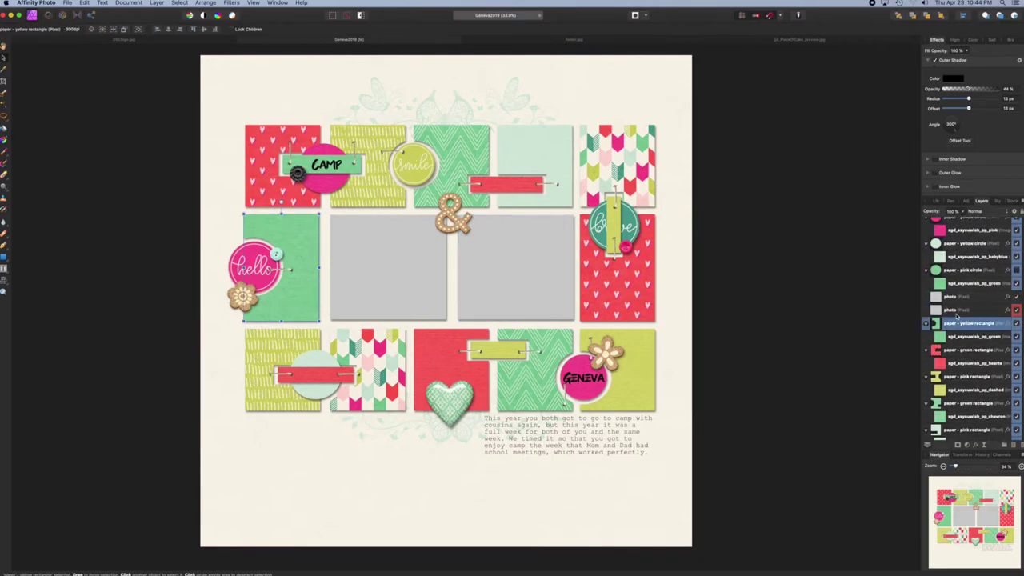
click(953, 301)
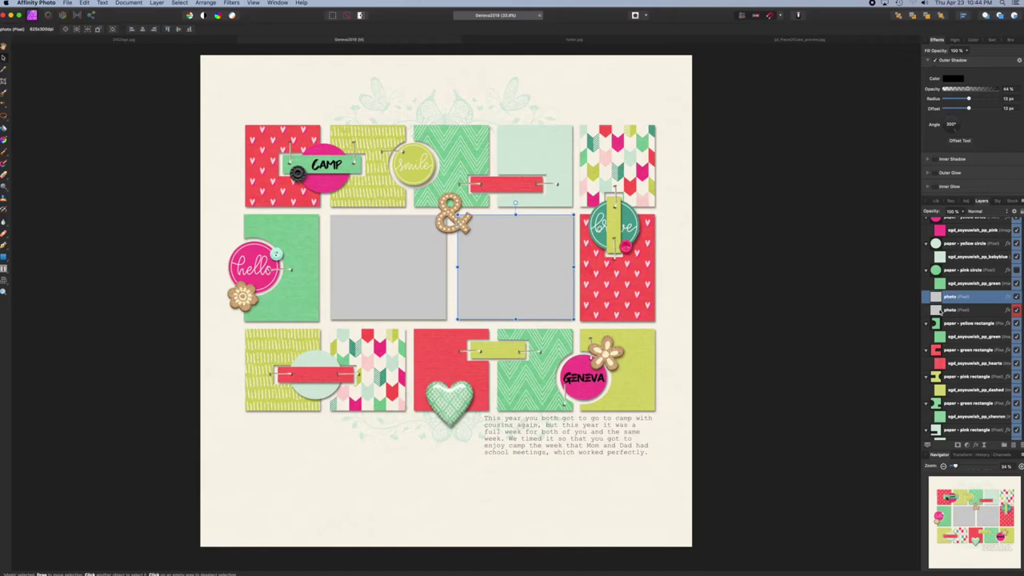
shift+click(928, 311)
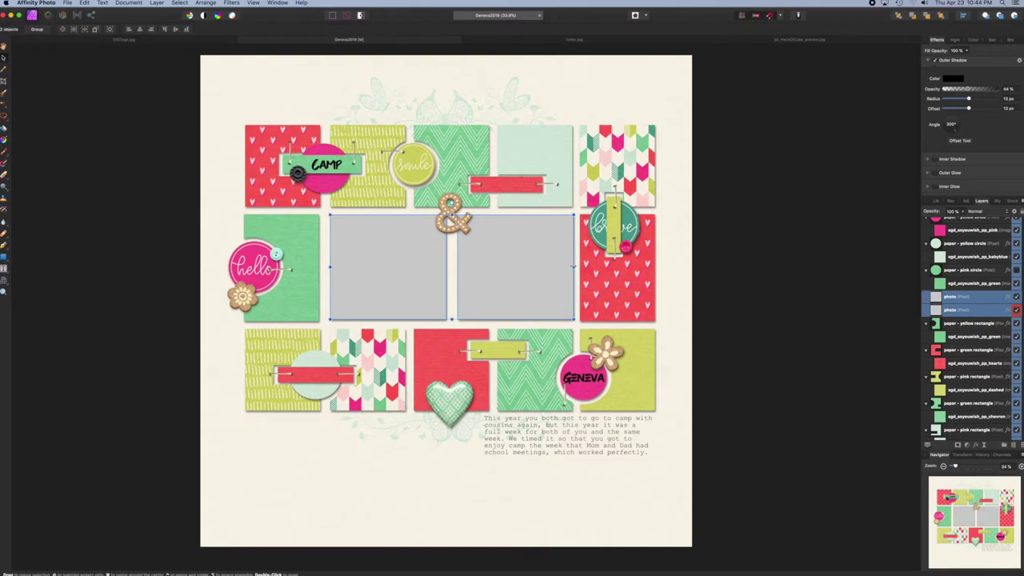
mouse_move(573, 267)
mouse_down()
mouse_move(524, 267)
mouse_move(571, 267)
mouse_up()
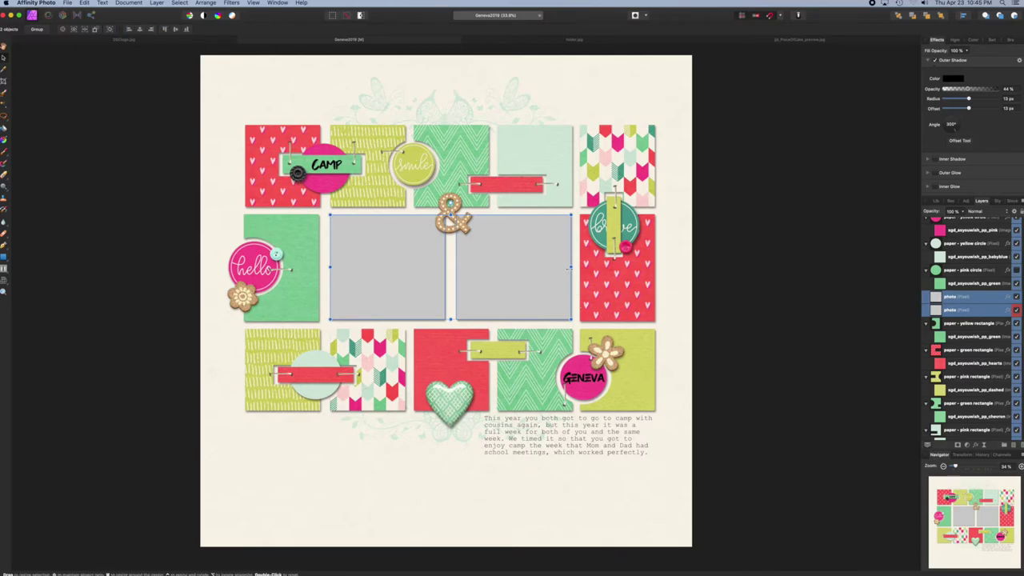
drag(329, 267, 328, 267)
Step: Snap the right grey placeholder so it sits evenly spaced beside the left one
click(712, 398)
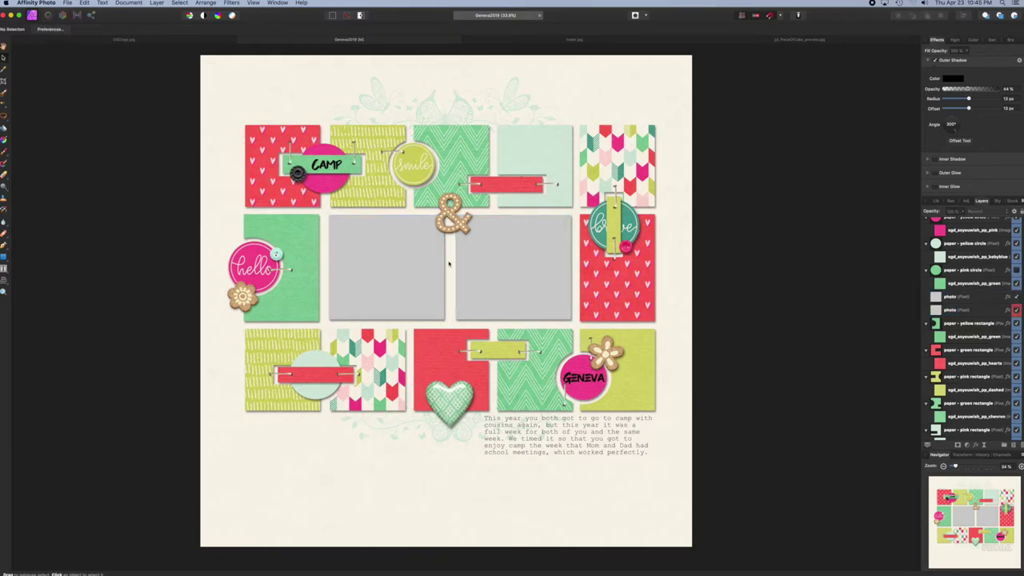
click(492, 273)
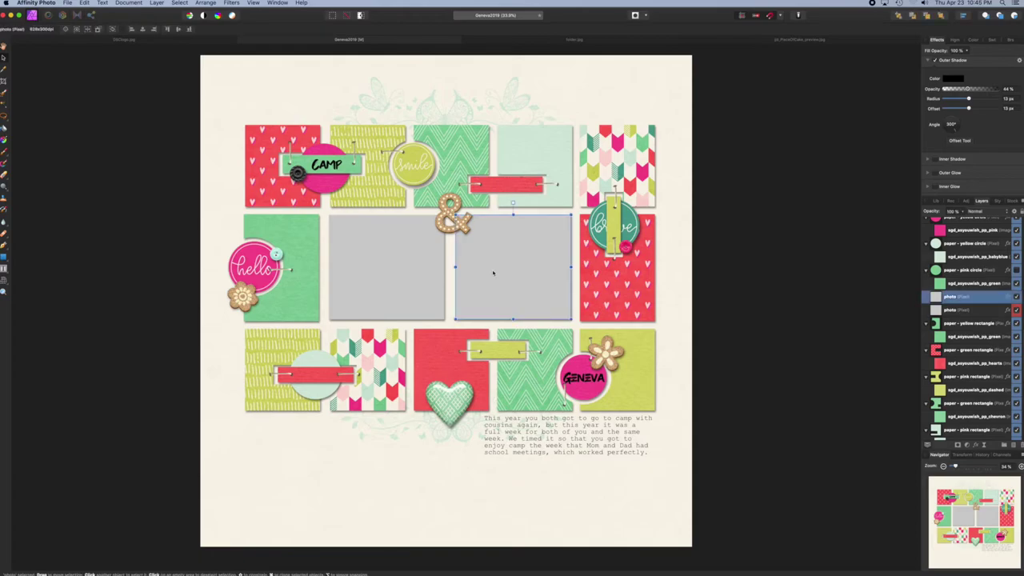
drag(491, 273, 492, 273)
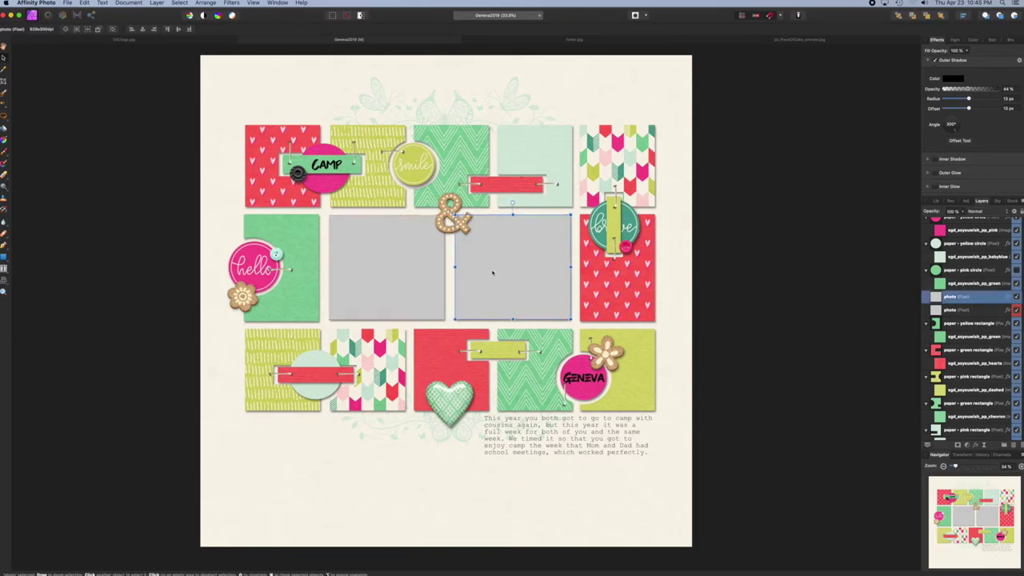
click(736, 301)
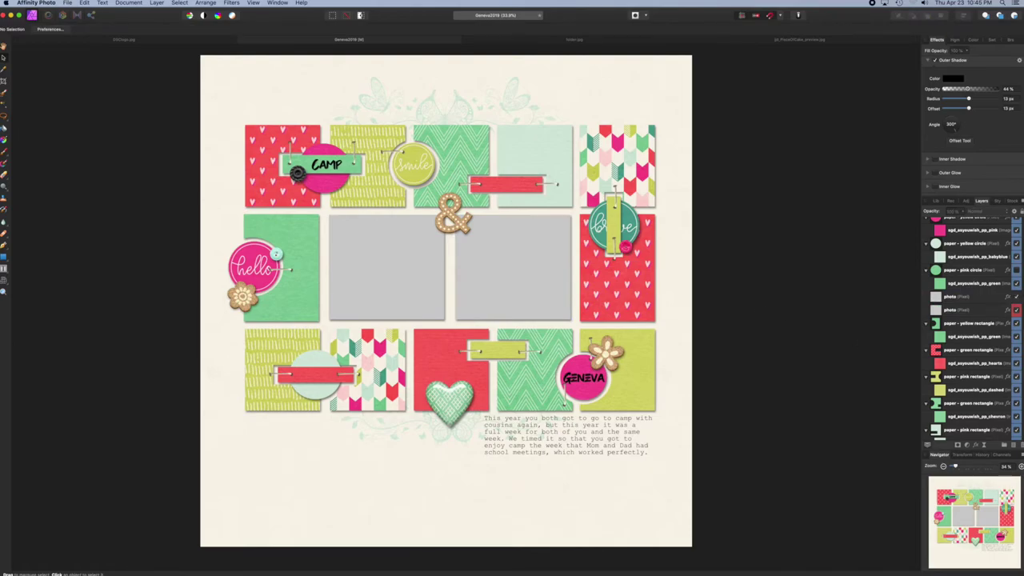
Step: Place the geneva2 boys' photo, scale it down, and clip it into the right placeholder
click(494, 302)
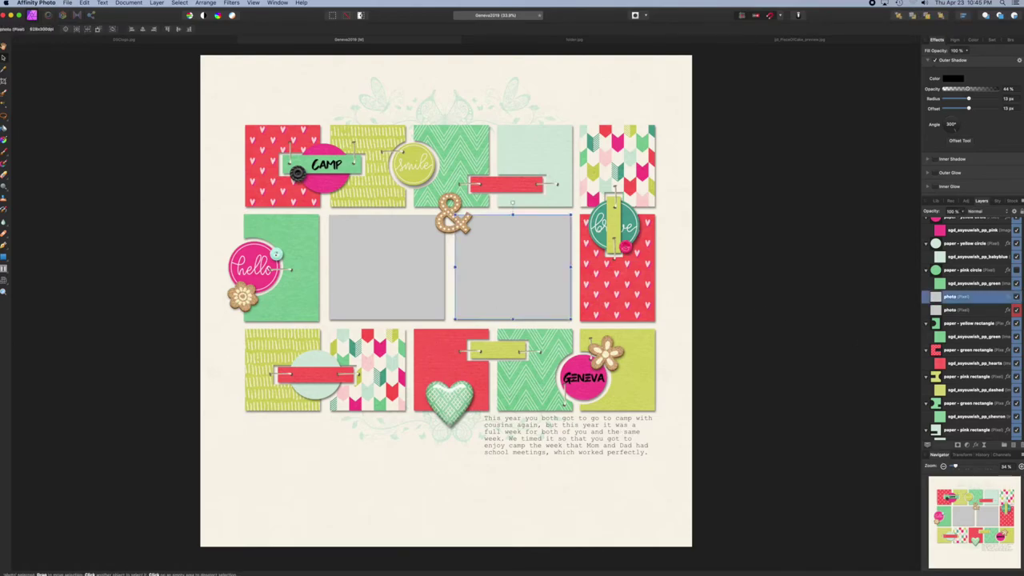
drag(800, 432, 500, 276)
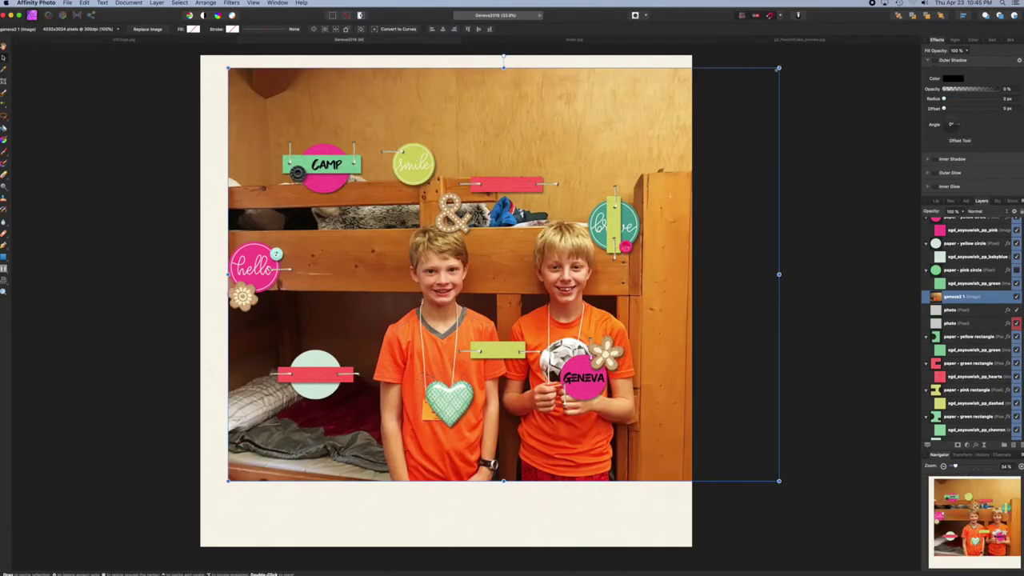
drag(764, 64, 424, 303)
drag(397, 359, 574, 223)
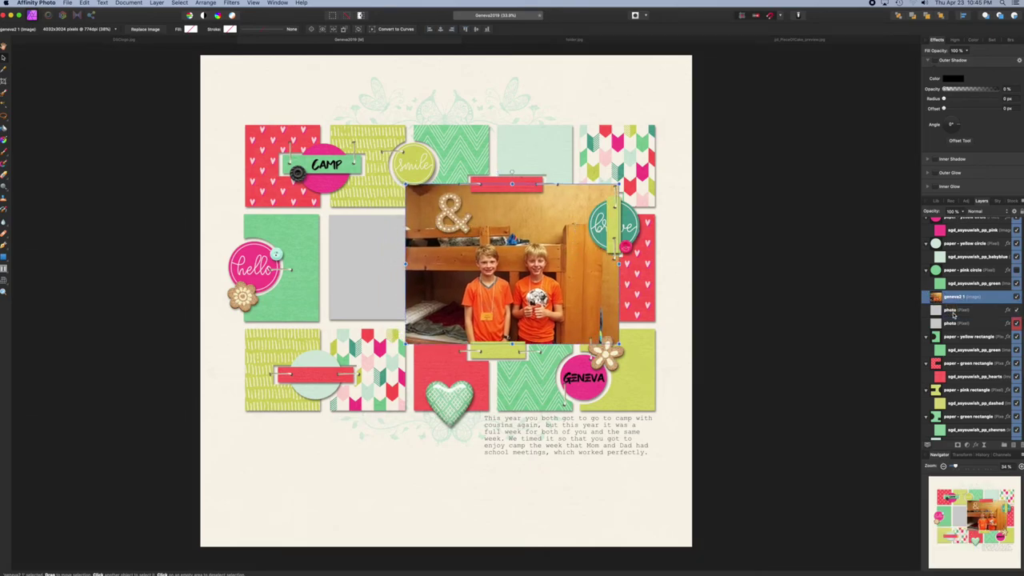
drag(952, 297, 952, 311)
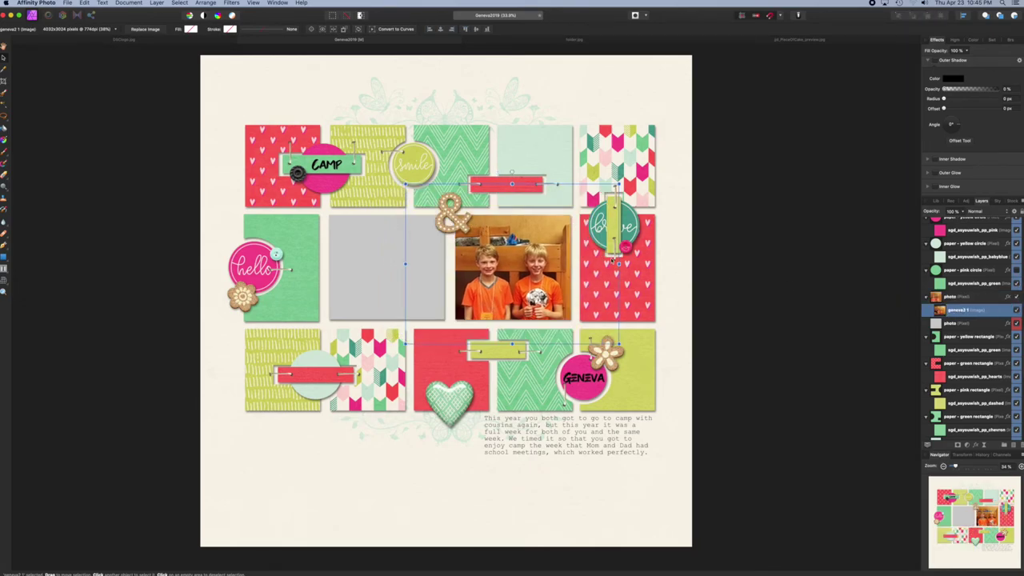
Step: Place the geneva1 bunk-bed photo, resize it, and clip it into the left placeholder
click(423, 267)
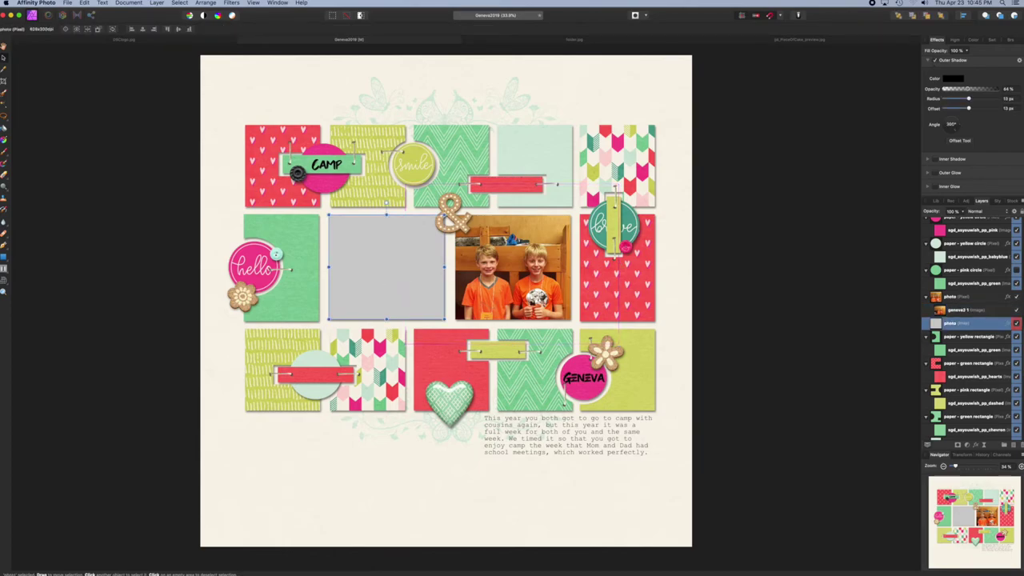
drag(552, 395, 346, 249)
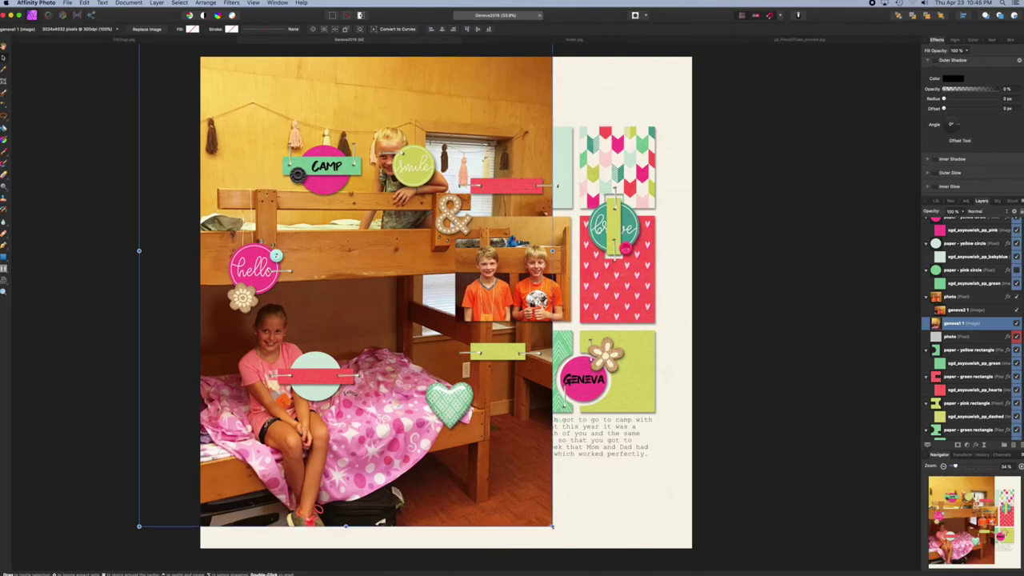
drag(552, 525, 435, 308)
drag(335, 263, 419, 359)
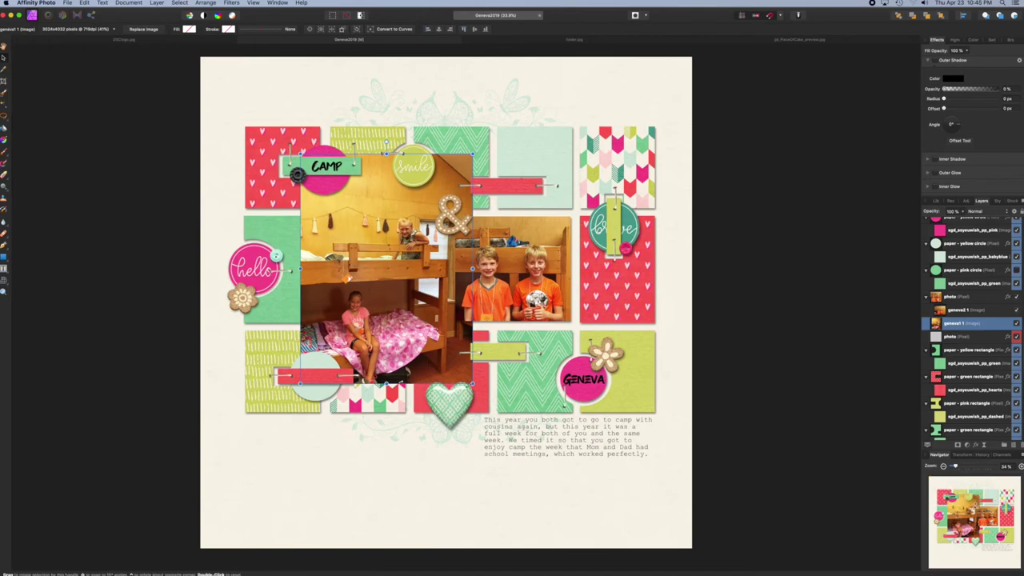
drag(471, 383, 424, 334)
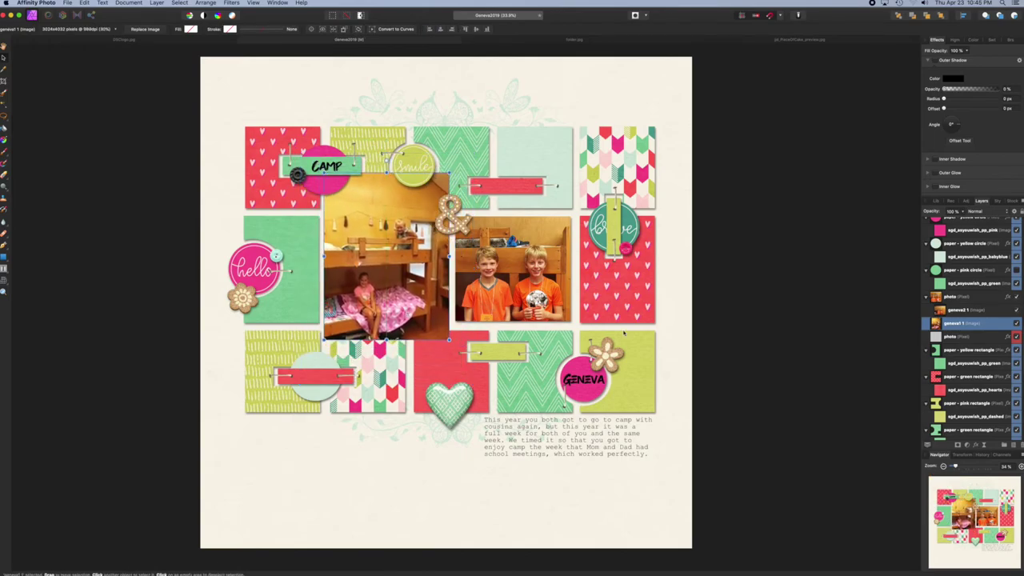
drag(934, 323, 947, 336)
Step: Re-clip the boys' photo inside the right placeholder
click(549, 271)
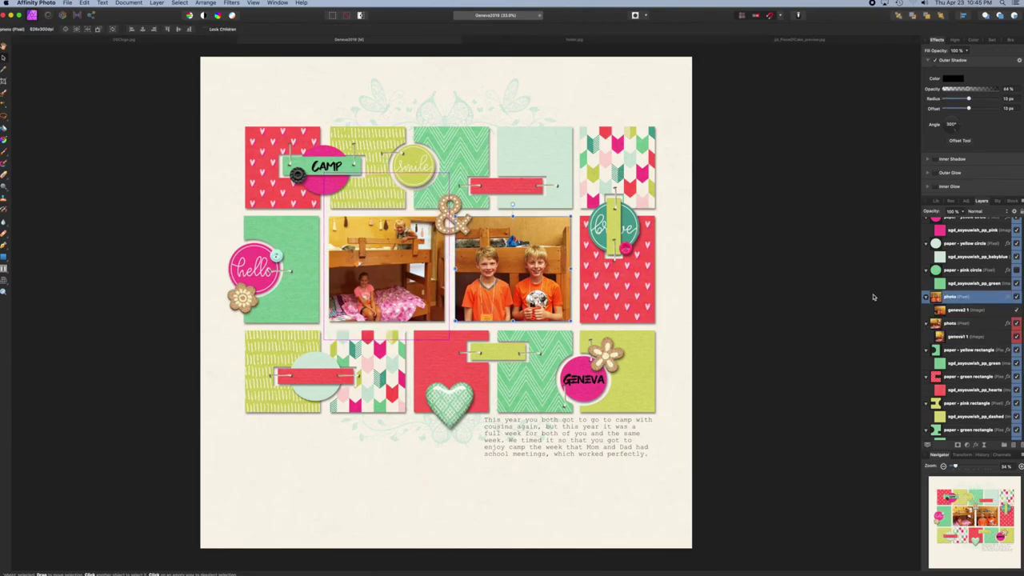
drag(937, 309, 944, 314)
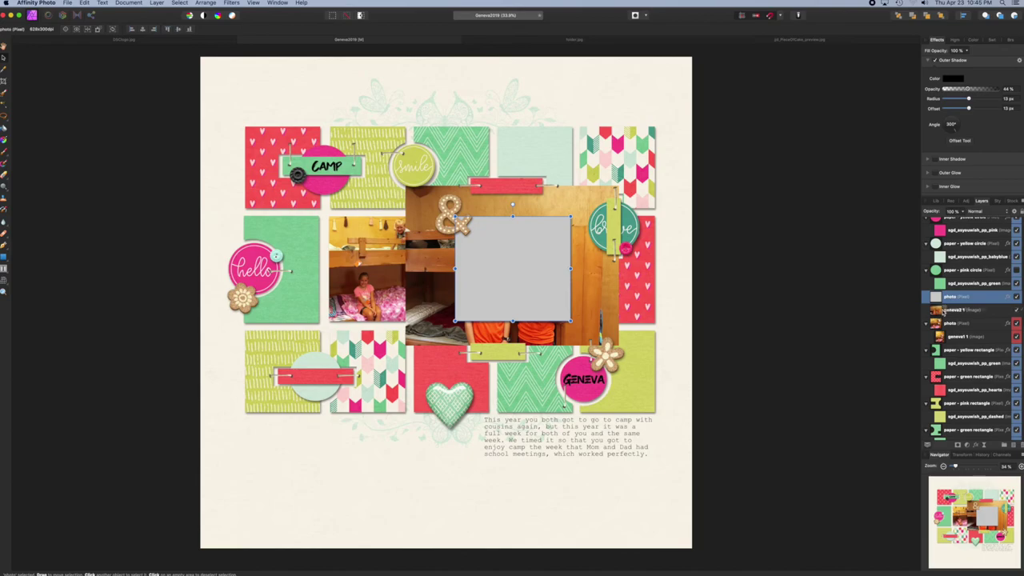
drag(946, 308, 950, 311)
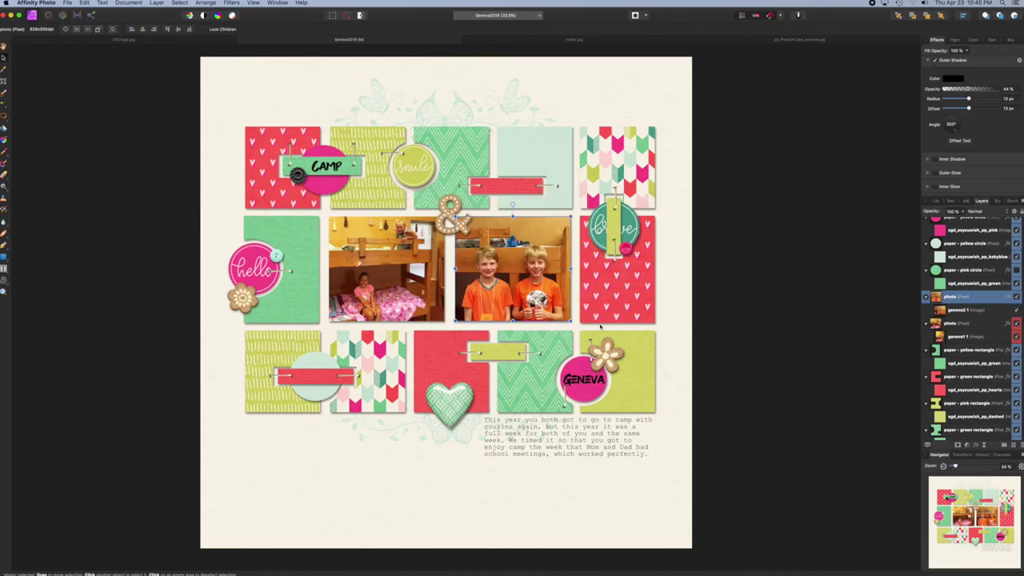
Step: Rescale and shift the boys' photo within its frame, then show the DSClogo.jpg document
click(952, 311)
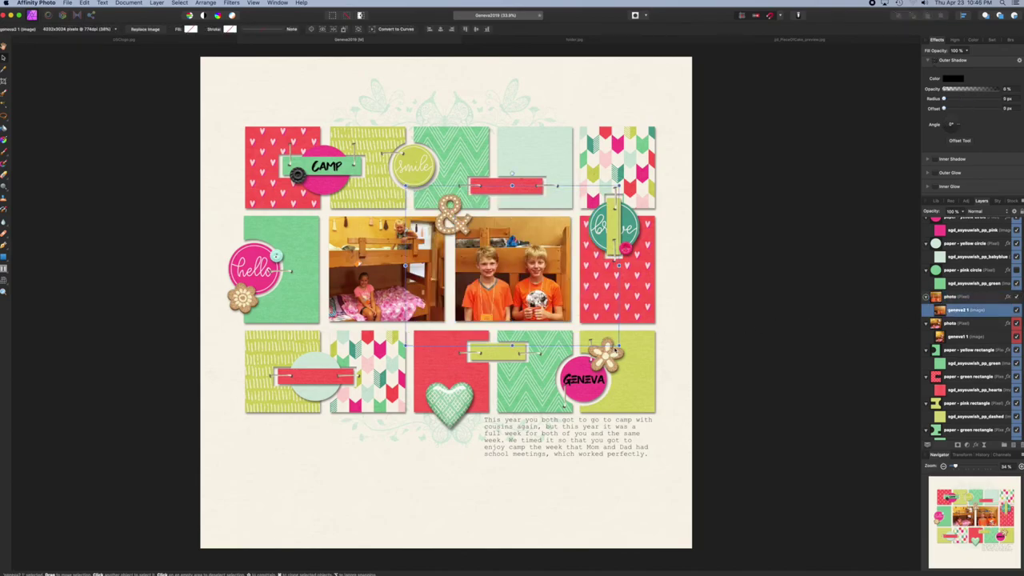
mouse_move(612, 323)
mouse_down()
mouse_move(590, 323)
mouse_move(611, 328)
mouse_up()
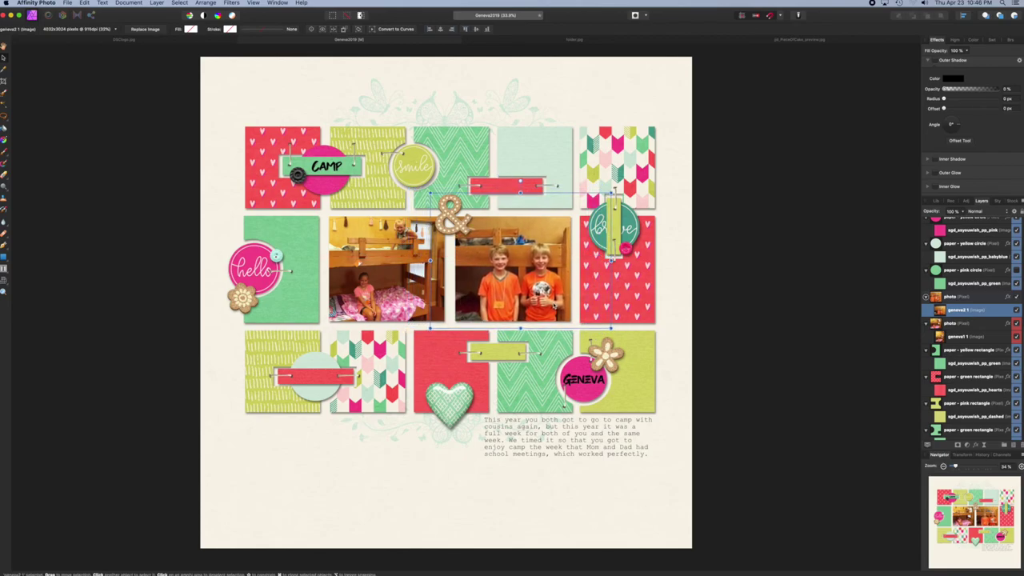
click(865, 410)
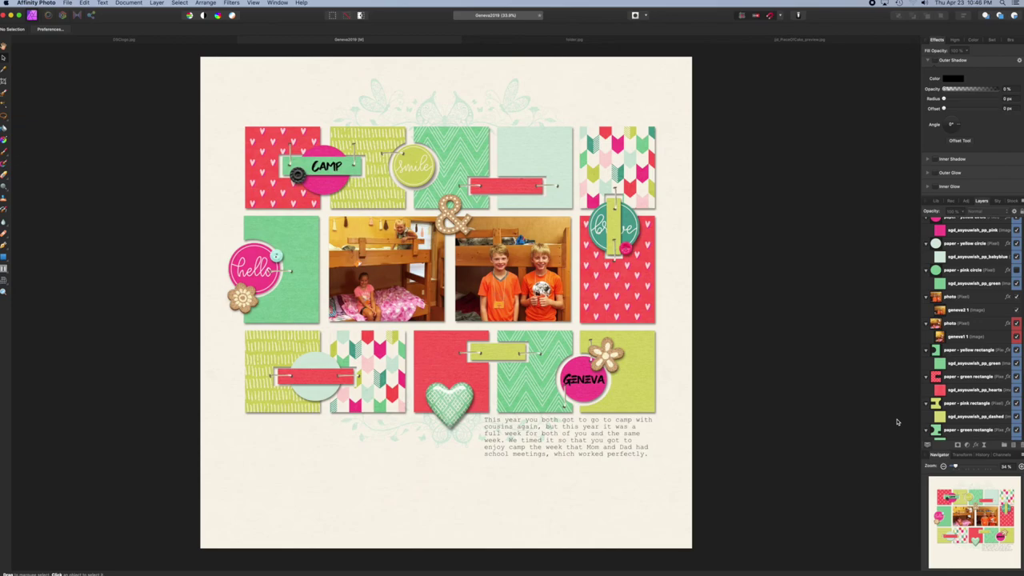
click(125, 40)
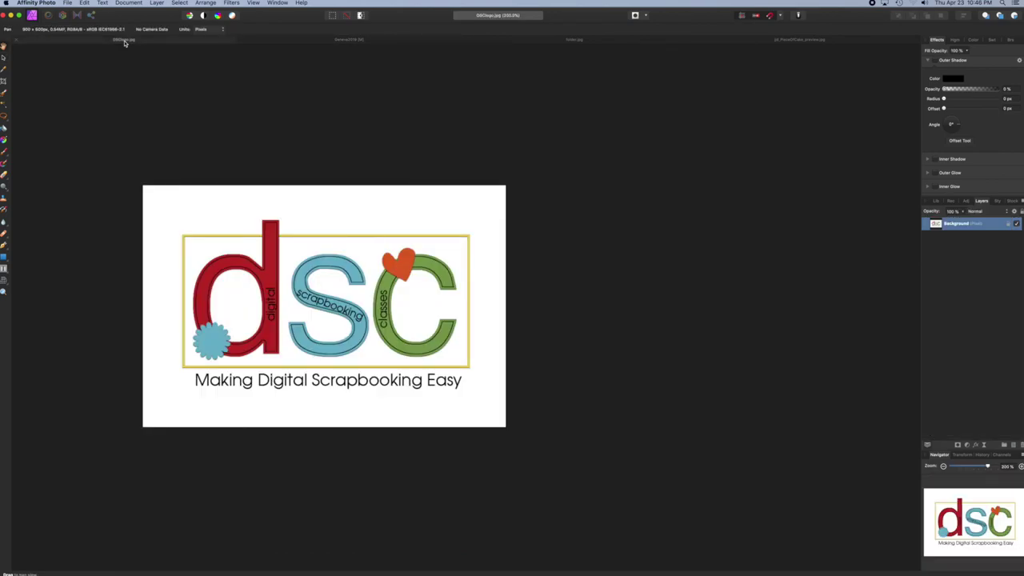